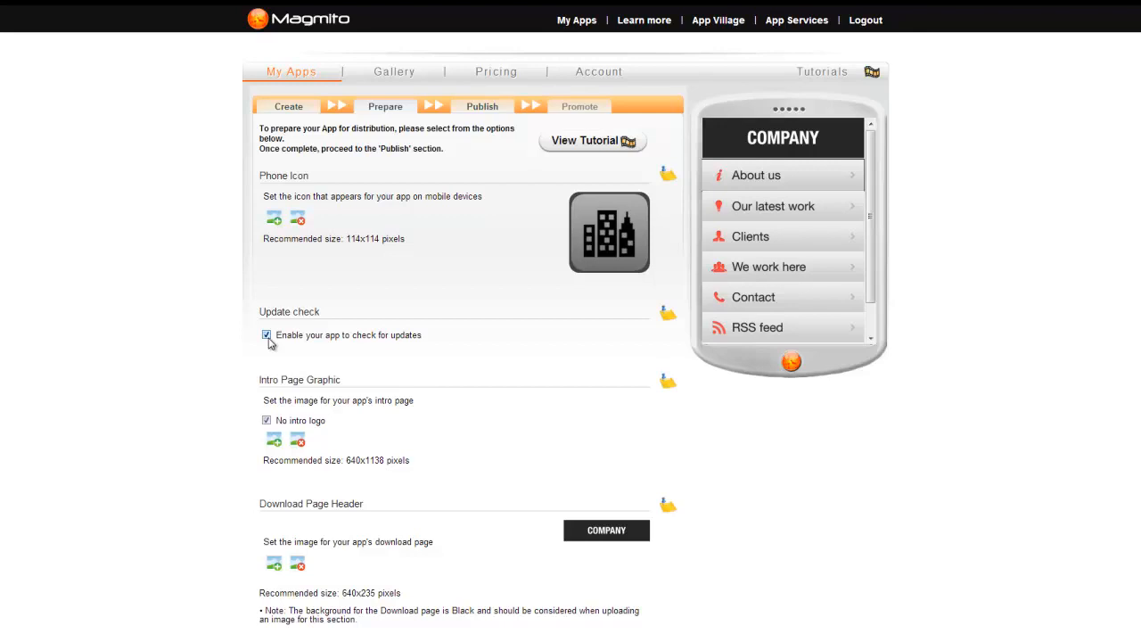
Step: Pick the office photo from the gallery as the intro page graphic
click(274, 442)
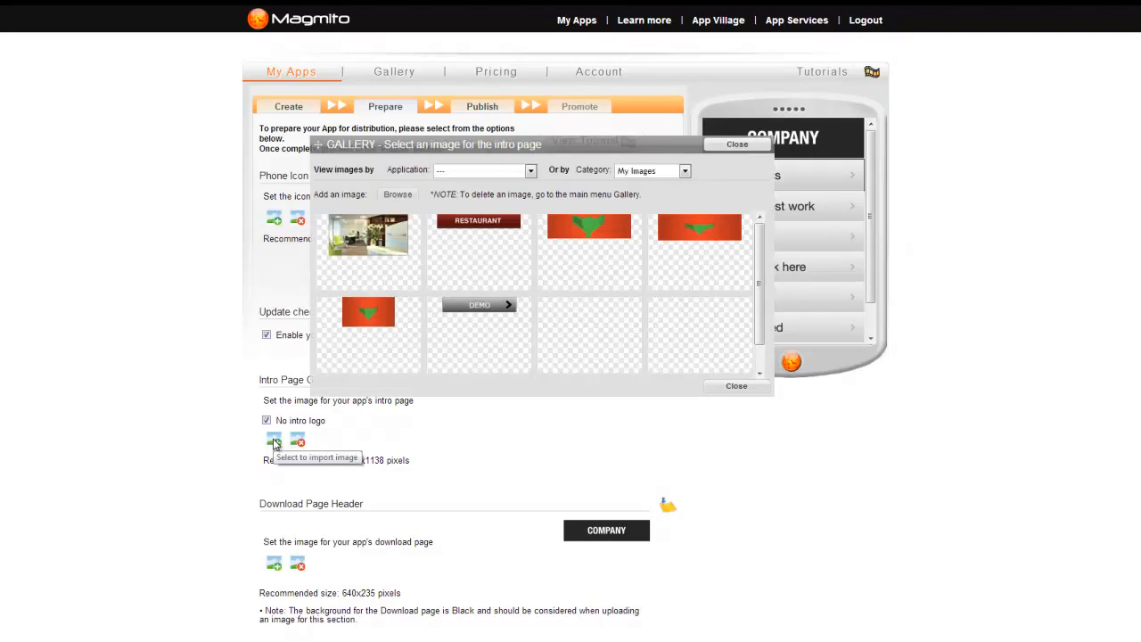
click(391, 247)
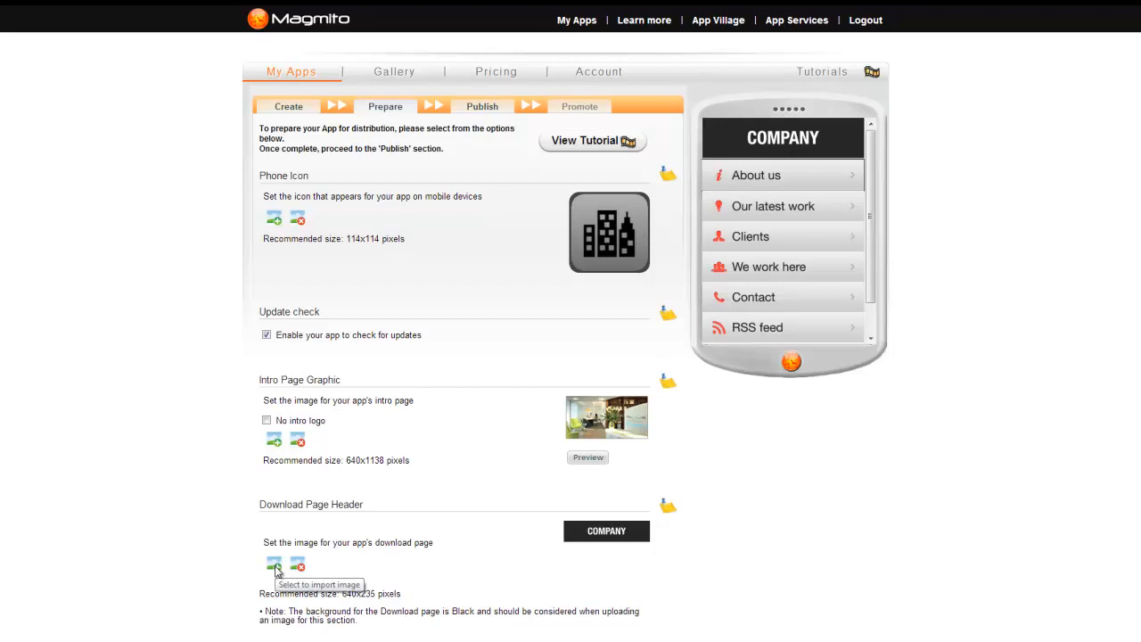
Step: Enter 'Come visit us!' as the About page text and reveal the Advanced settings
scroll(255, 563, down, 3)
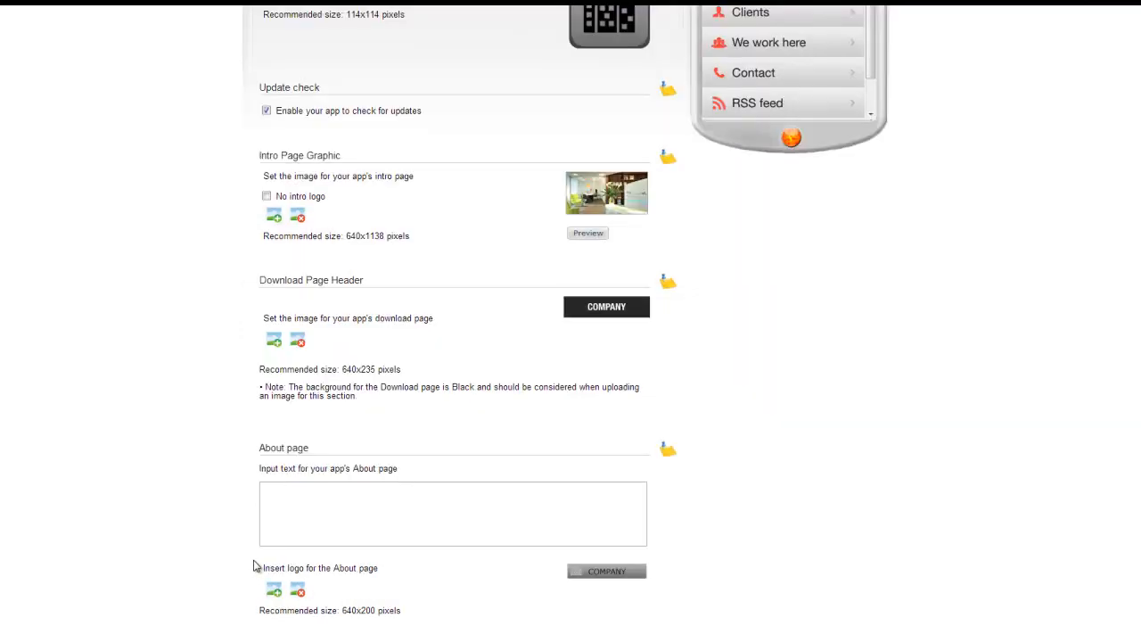
click(317, 507)
text(Com)
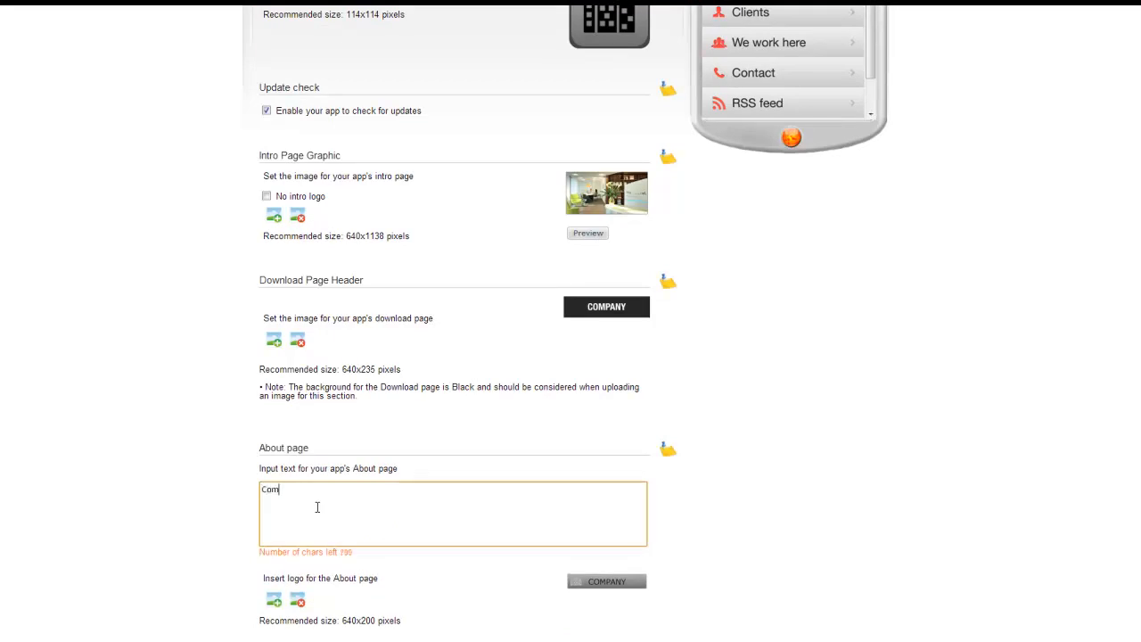
text(e visit us!)
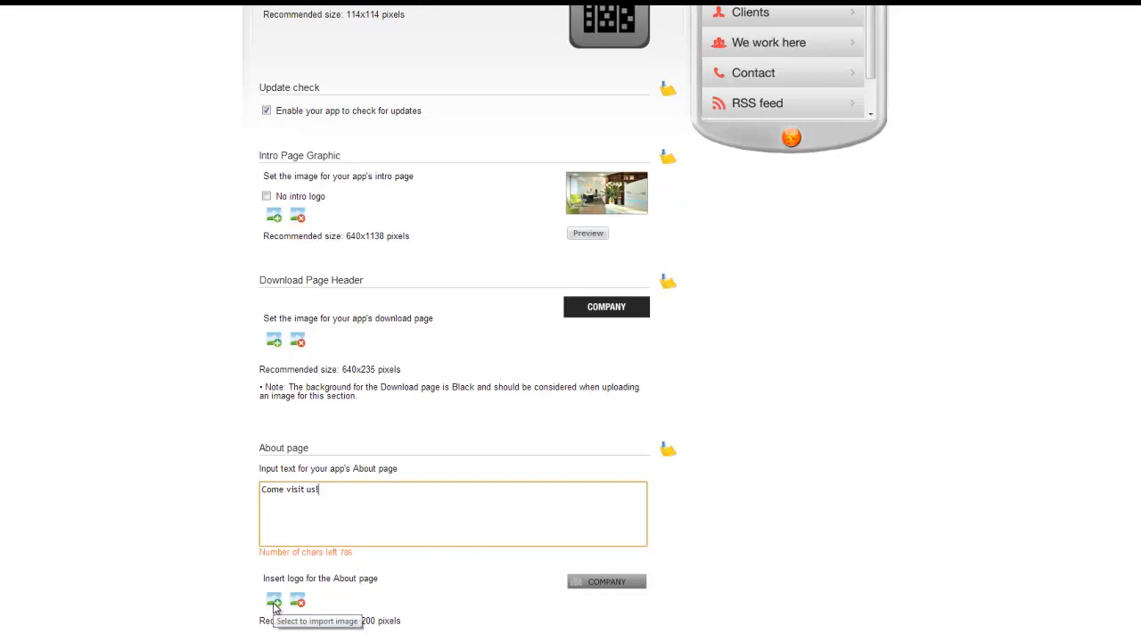
click(235, 611)
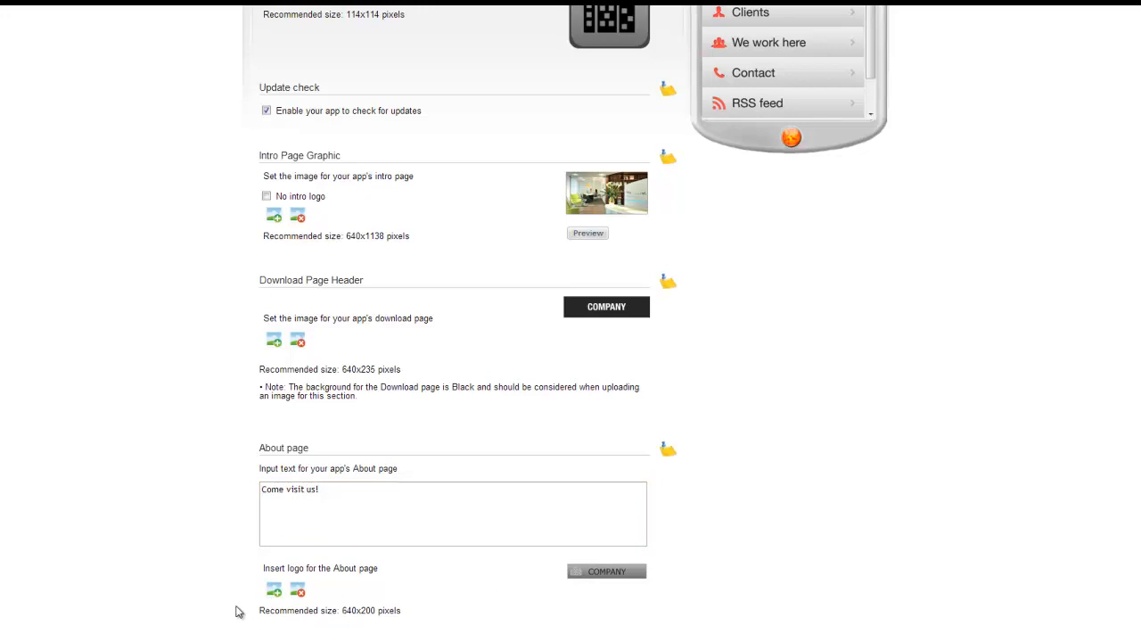
scroll(237, 611, down, 3)
click(295, 513)
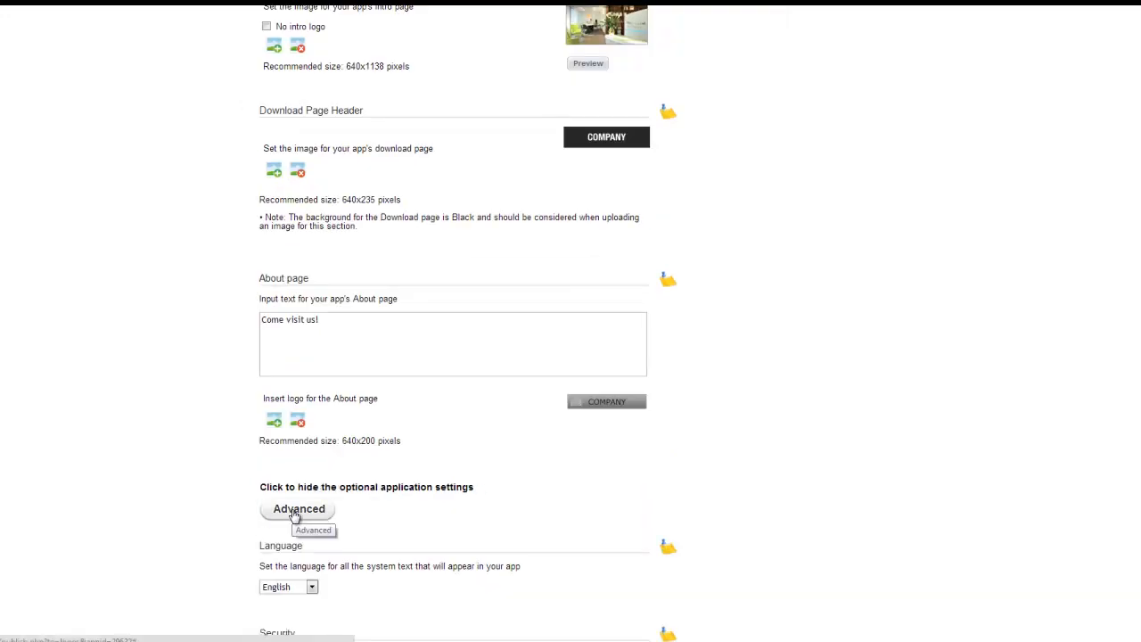
Step: Keep English as the app language and enable password protection, entering and confirming a password
scroll(295, 514, down, 3)
click(291, 365)
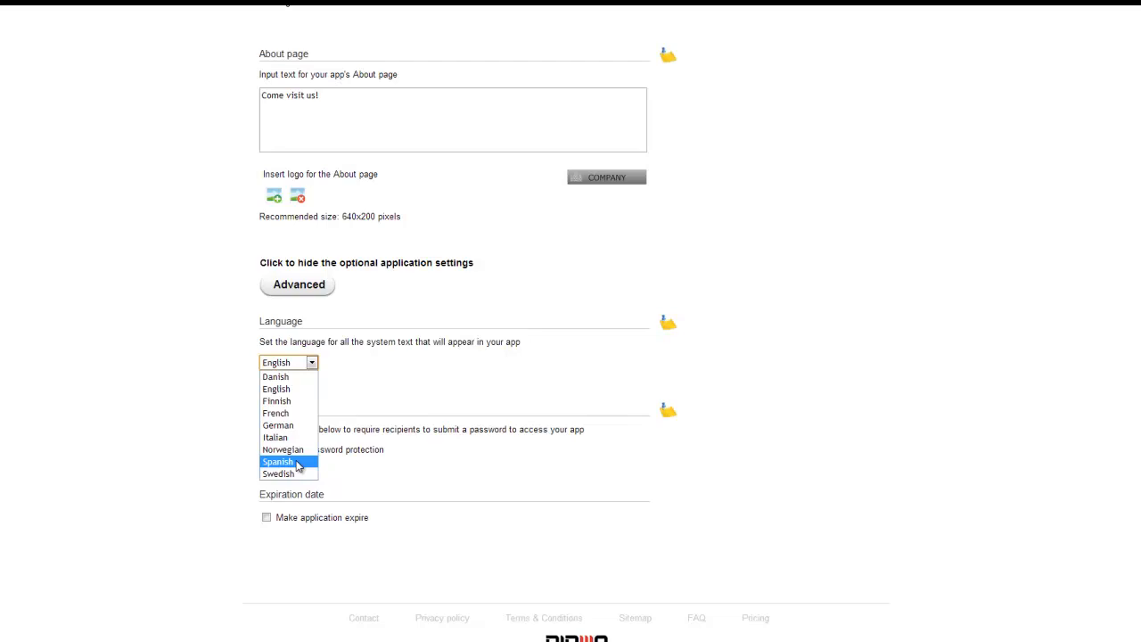
click(365, 425)
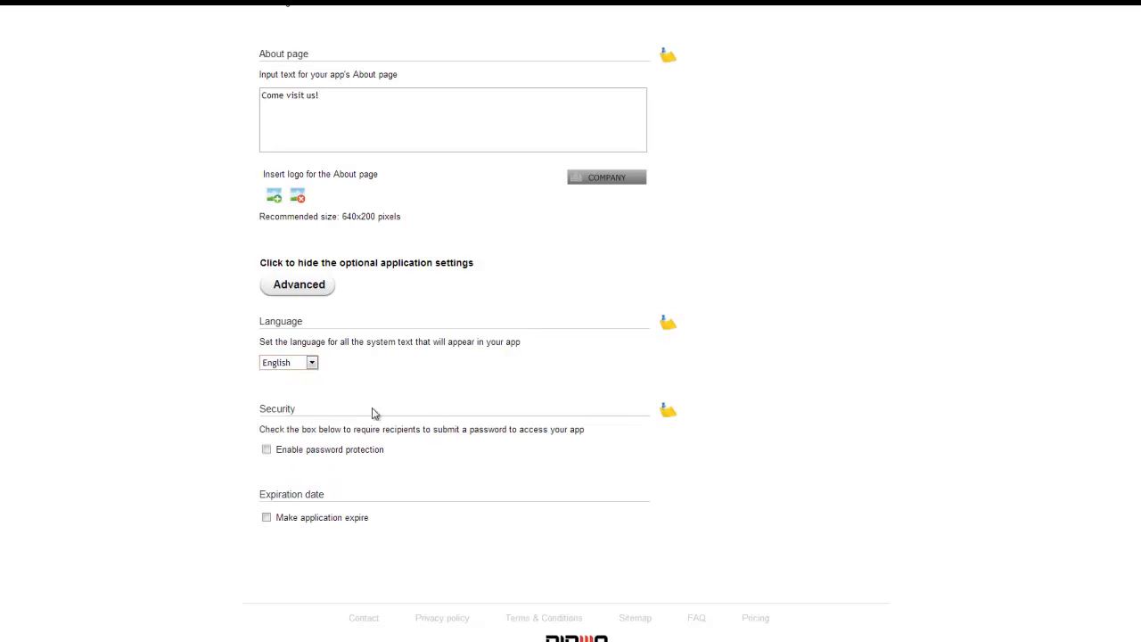
click(266, 450)
click(392, 481)
text(123456)
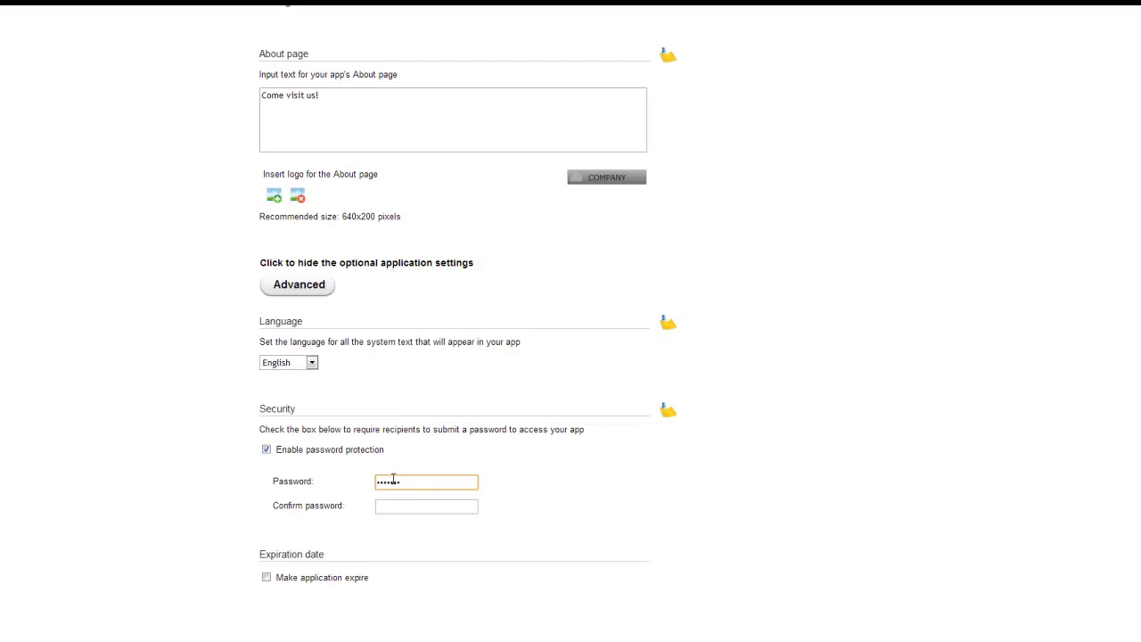
click(390, 506)
text(1234567)
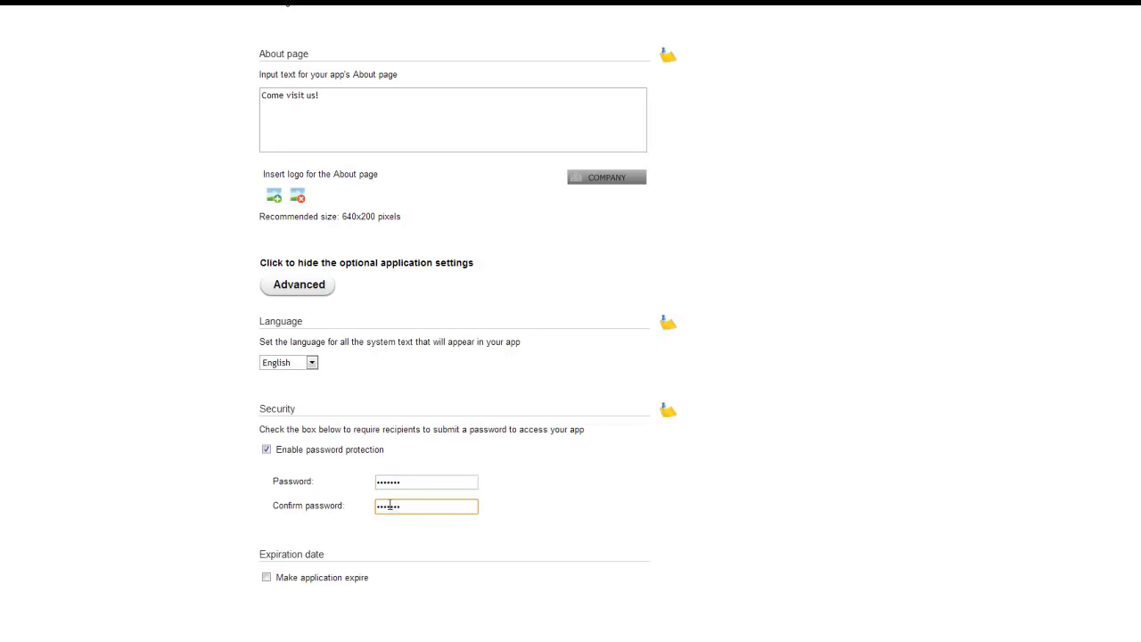
Step: Make the app expire on 30 January 2013
click(265, 578)
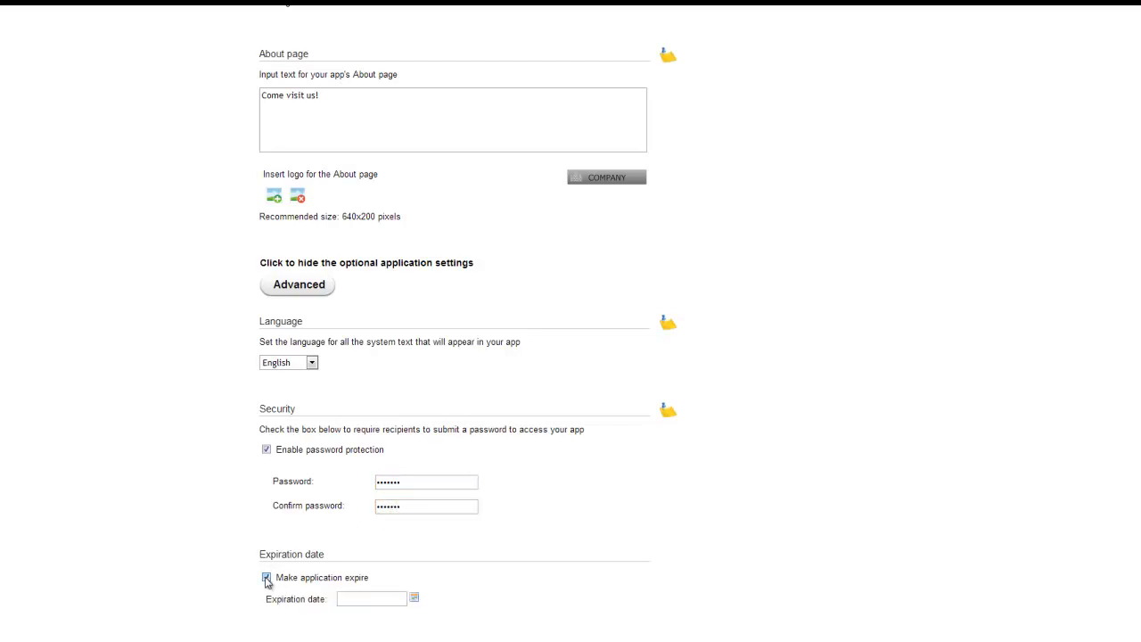
click(415, 598)
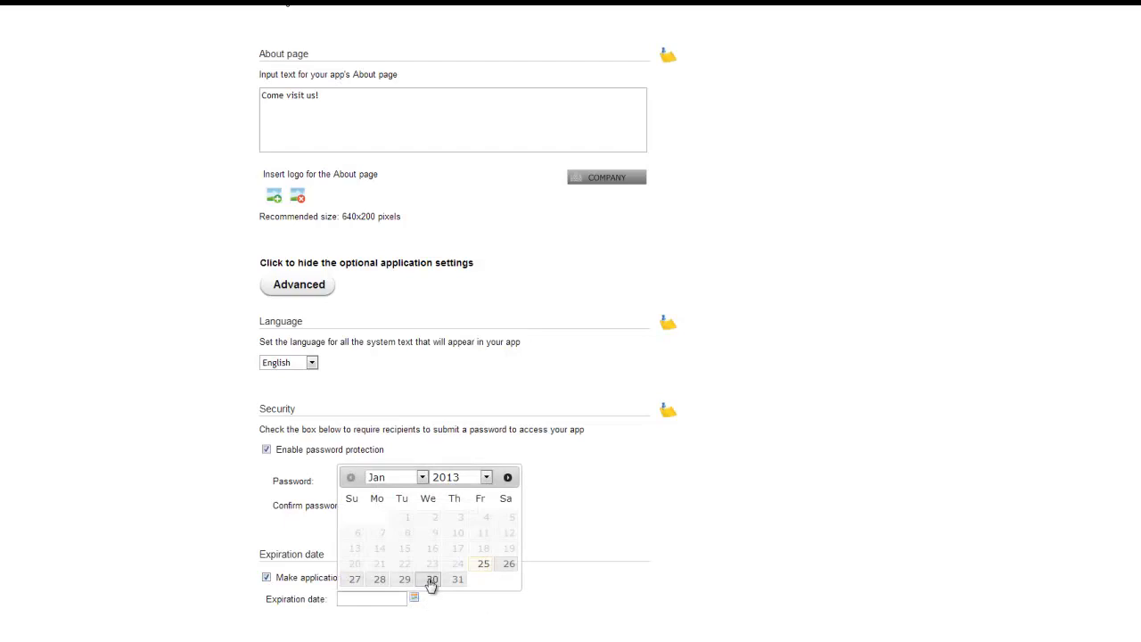
click(432, 579)
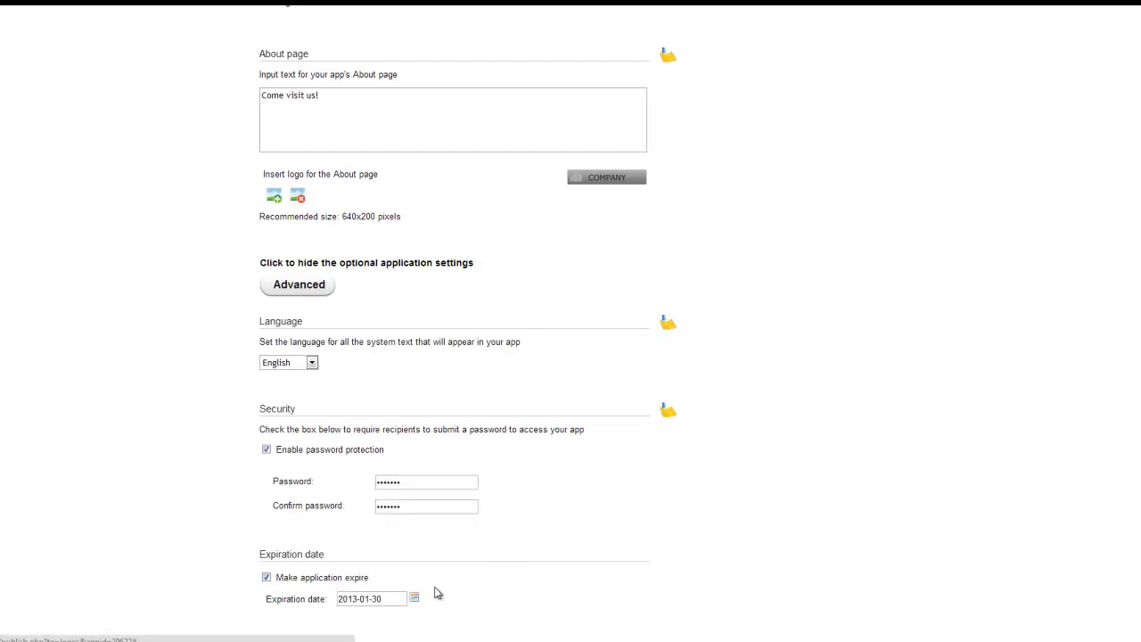
scroll(436, 603, up, 10)
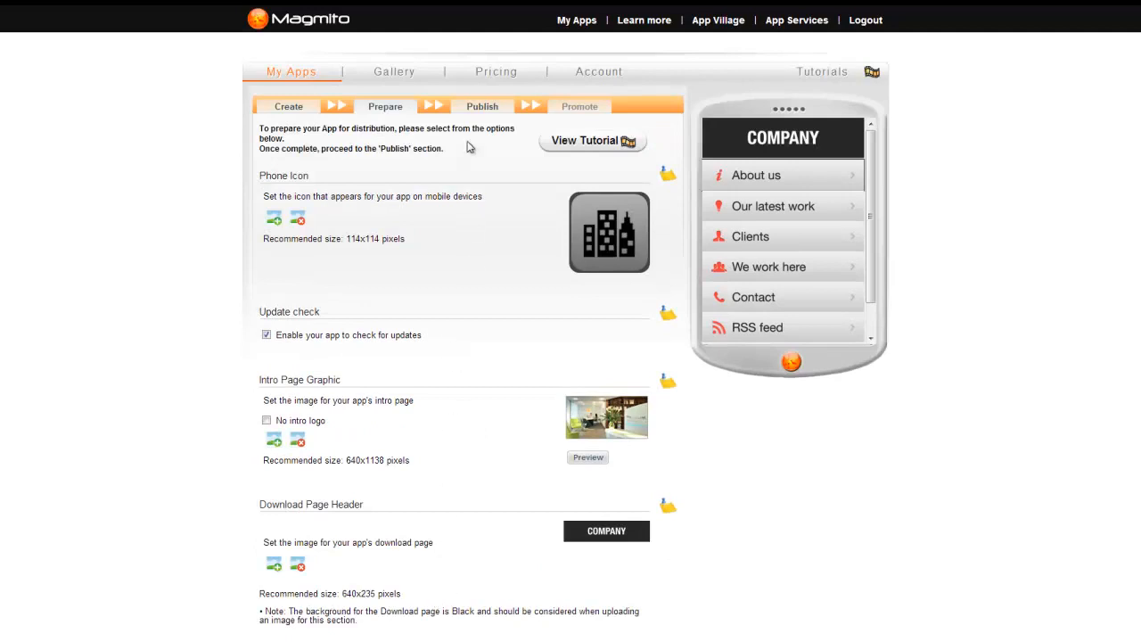
Step: Go to the Publish step, get the trial preview URL, then close its notice
click(482, 106)
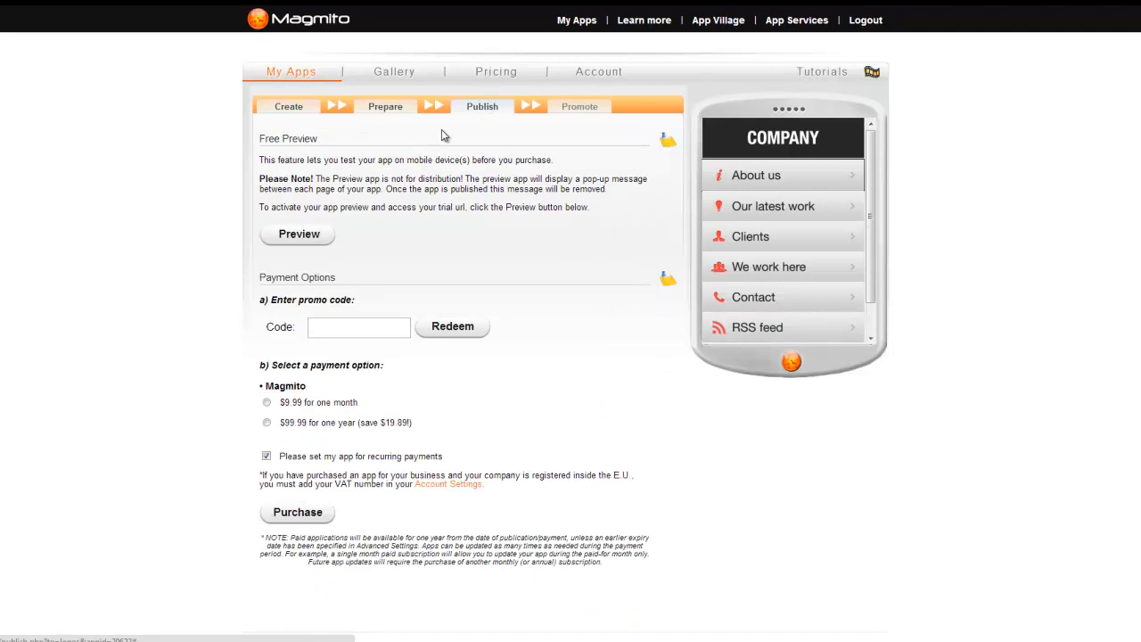
click(286, 234)
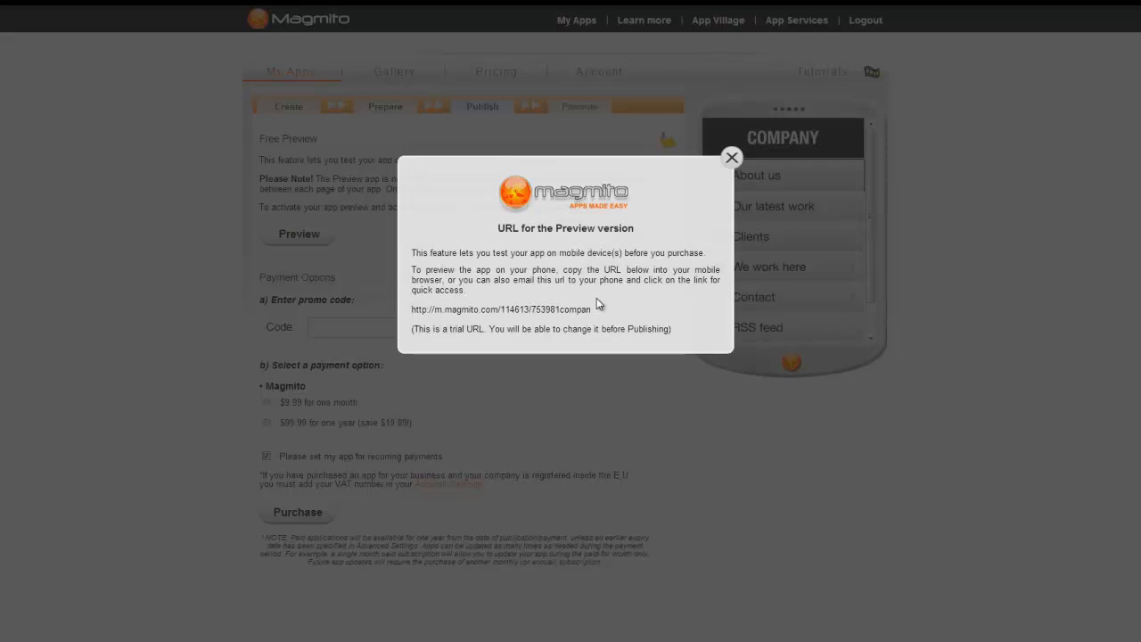
drag(596, 308, 411, 309)
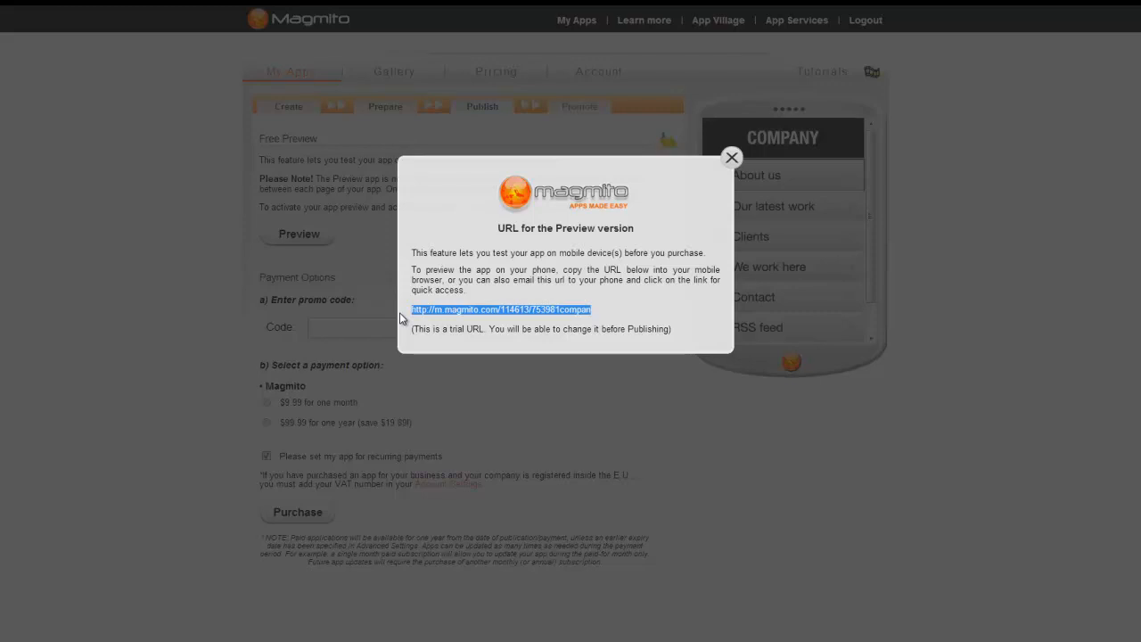
click(380, 266)
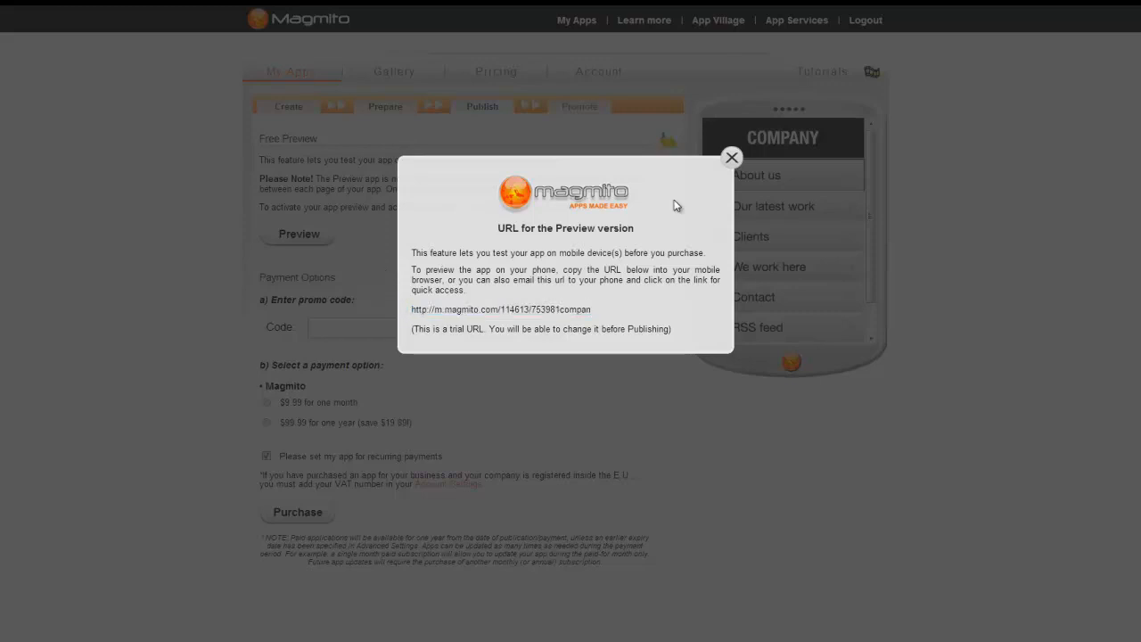
click(730, 159)
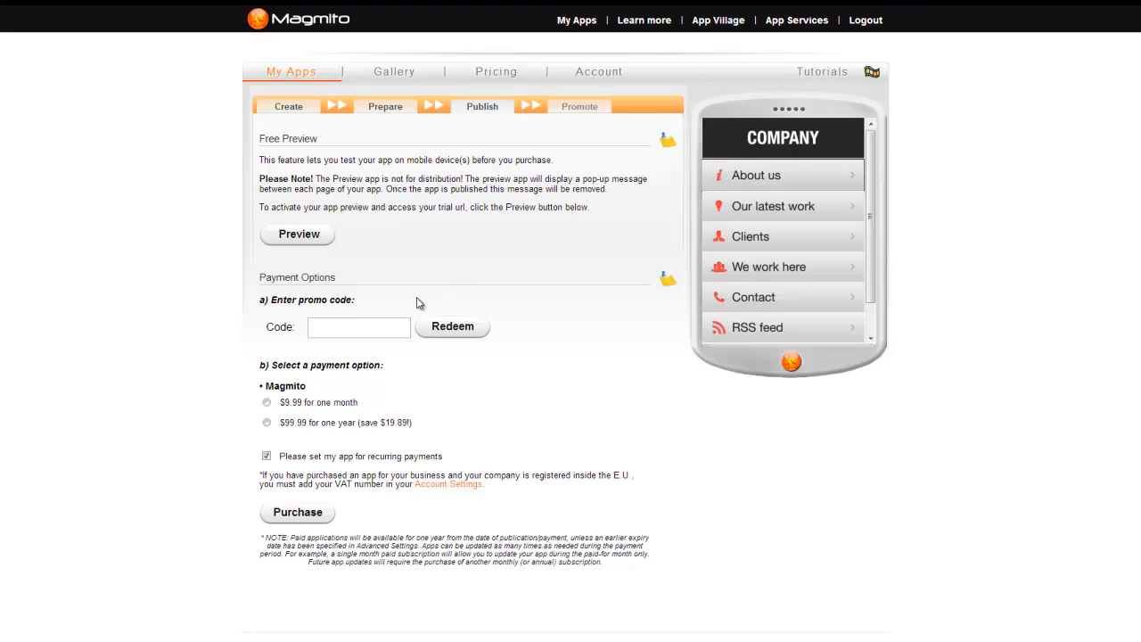
Step: Enter promo code 'Promo' and choose the one-year $99.99 plan with recurring payments
click(355, 325)
text(Promo)
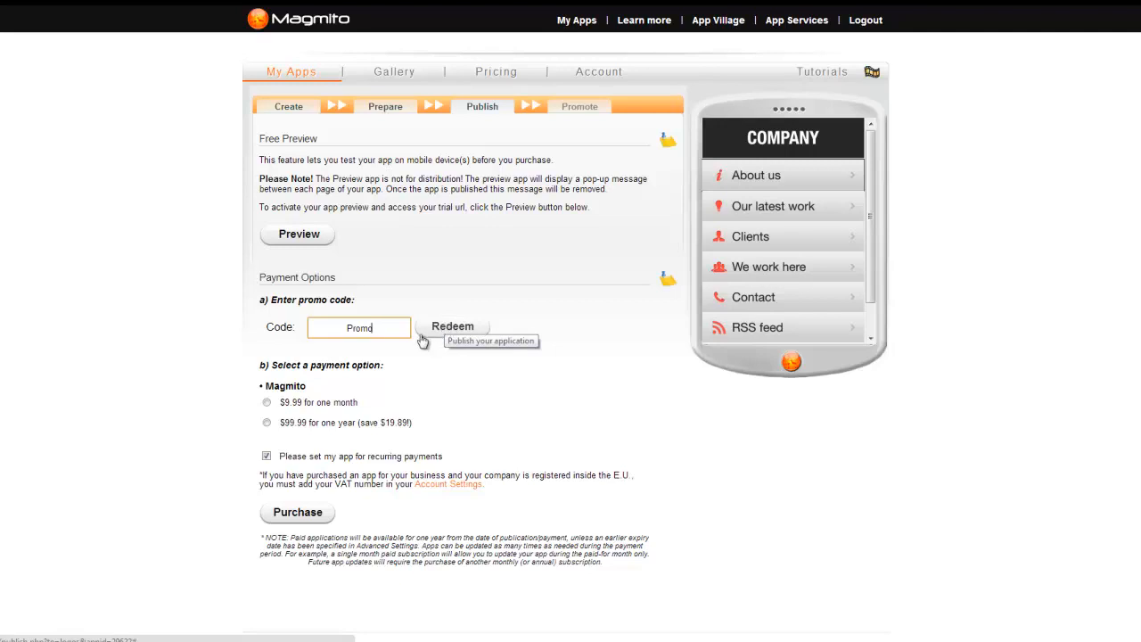
click(268, 425)
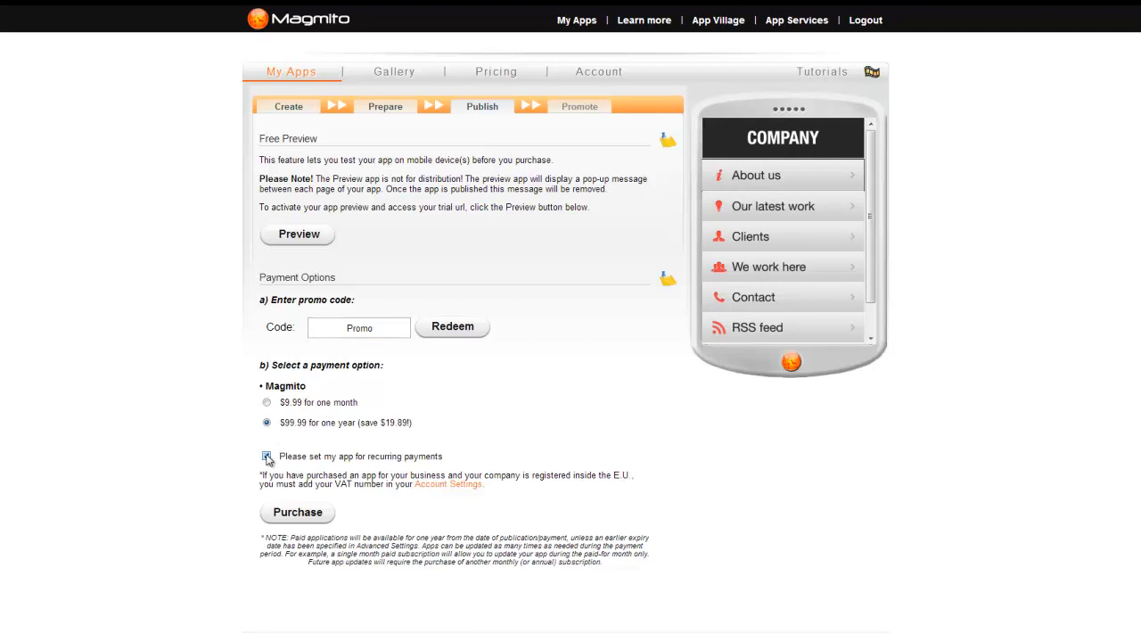
click(267, 457)
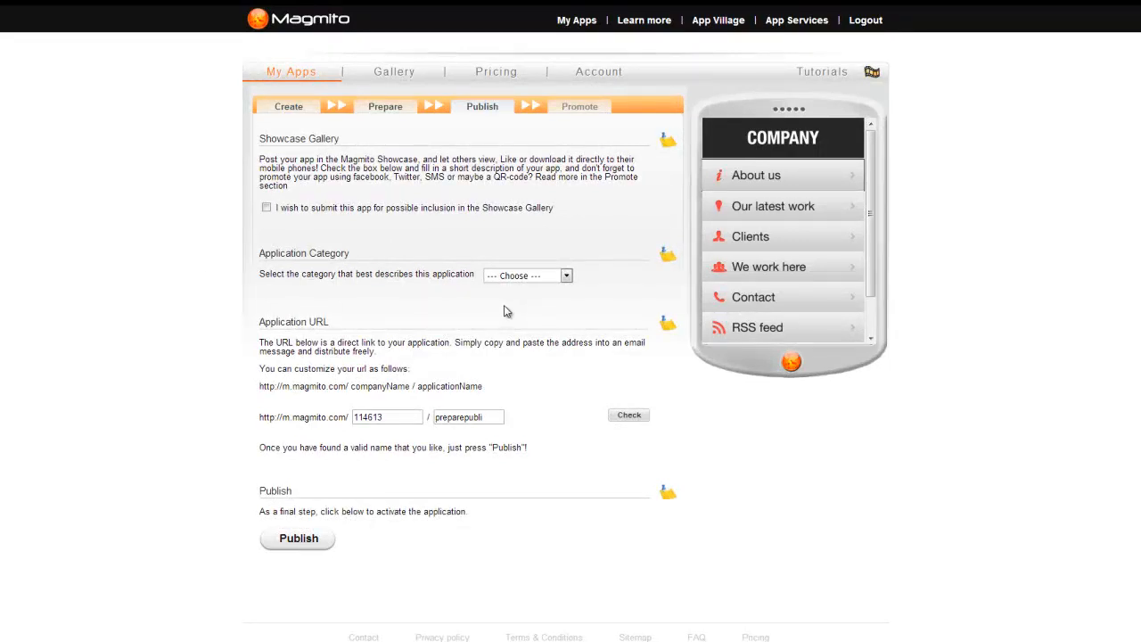
Step: Submit the app to the Showcase Gallery without a description and set category to Financial
click(266, 207)
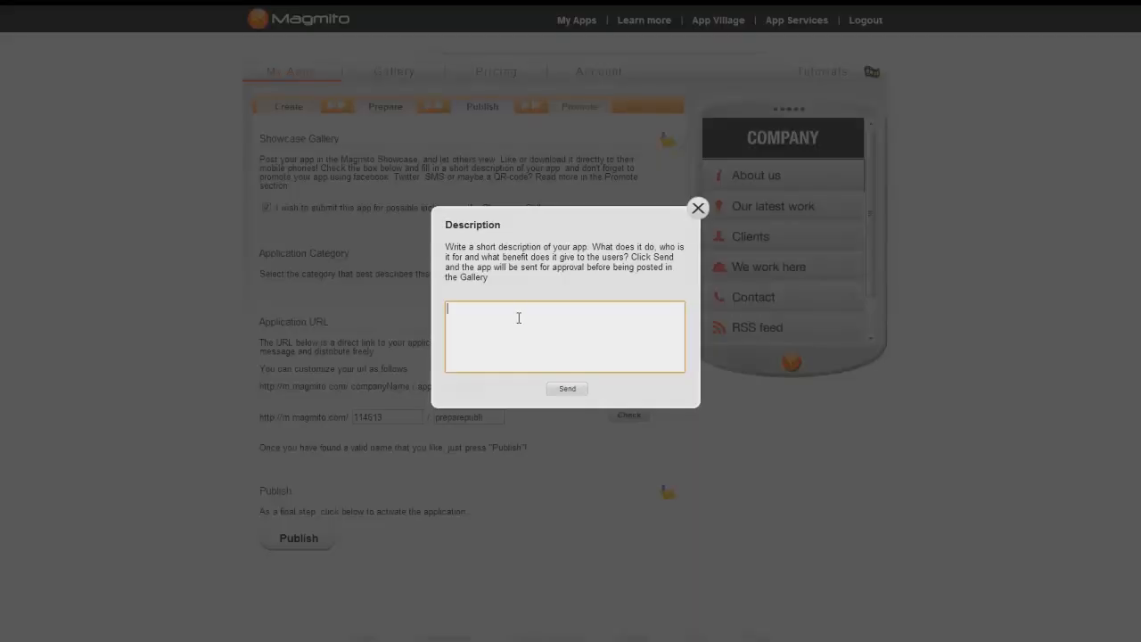
click(696, 210)
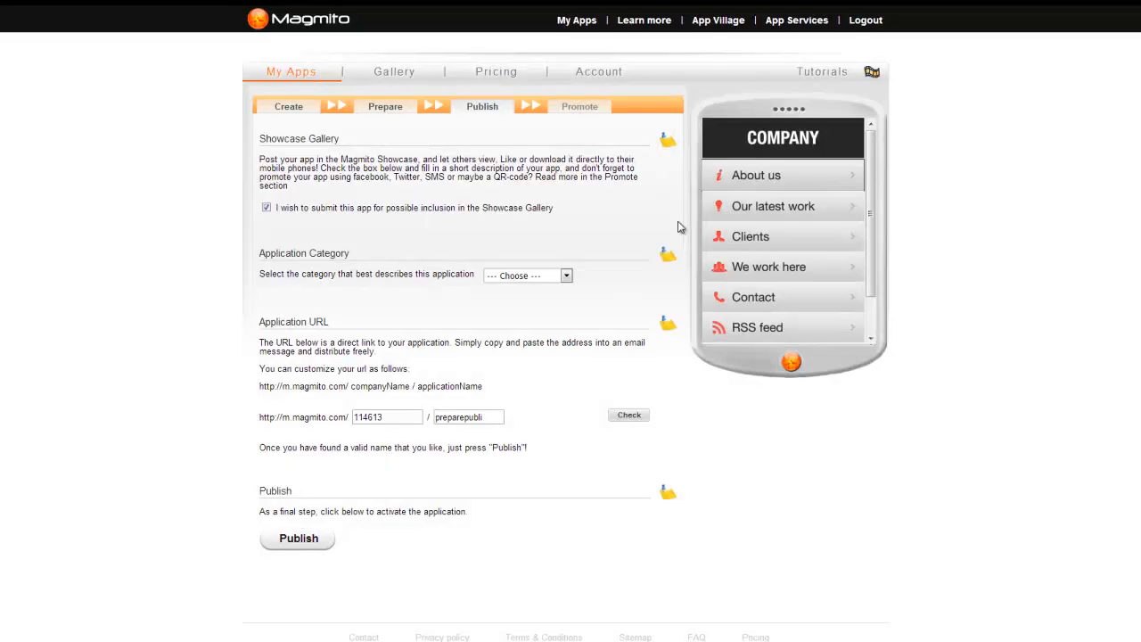
click(565, 277)
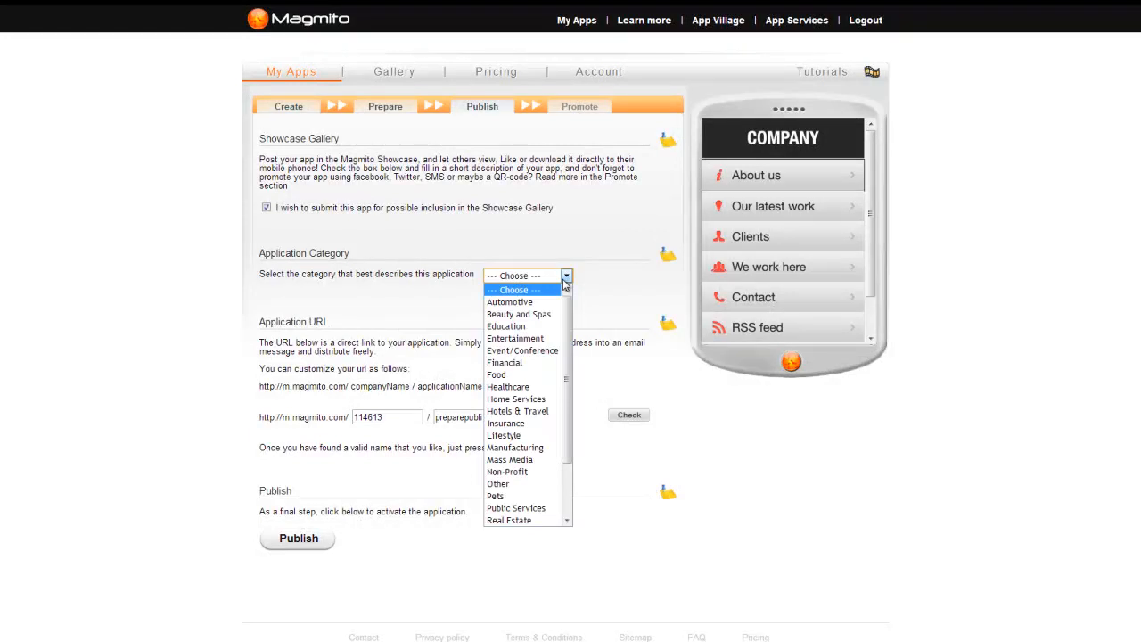
click(530, 362)
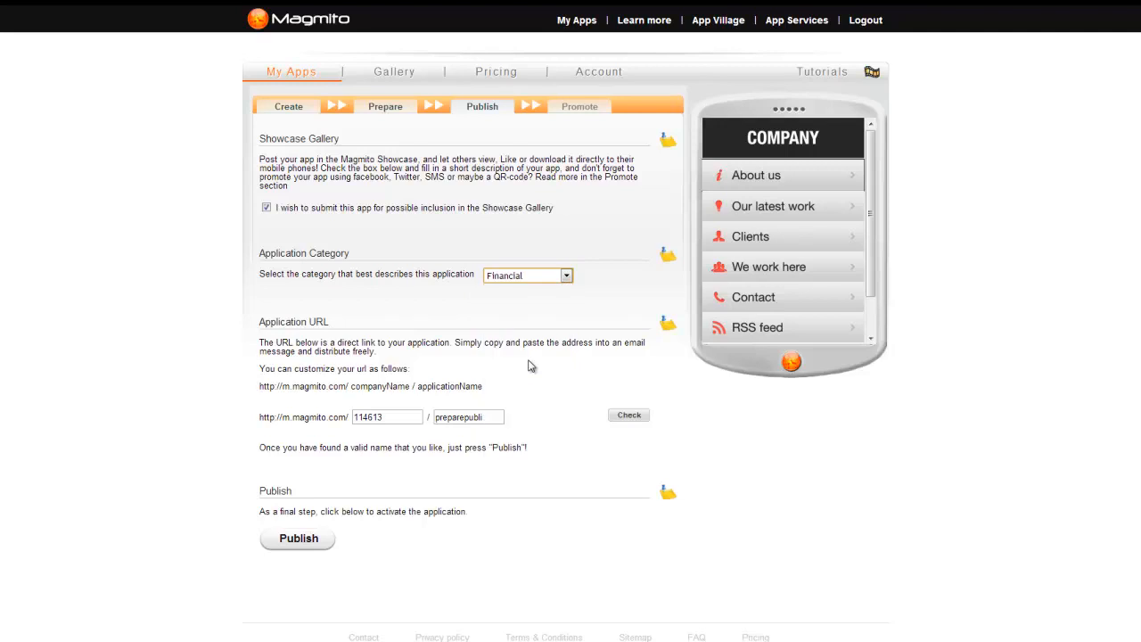
Step: Set the app URL to Didmodemo/publishdemo and check that it is available
click(399, 417)
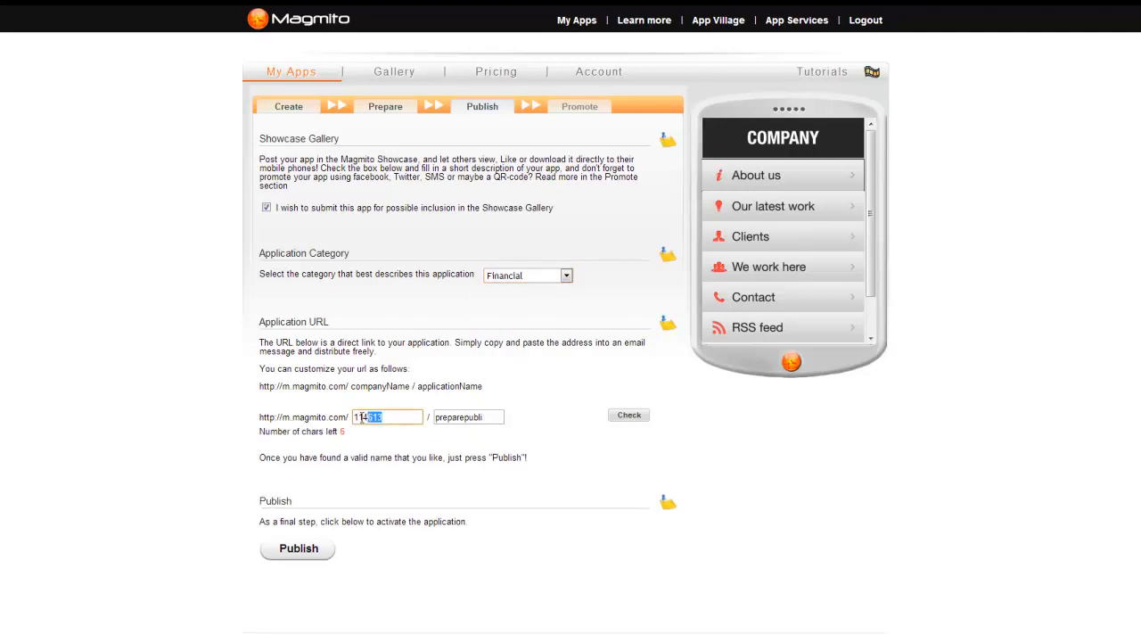
text(Didmo)
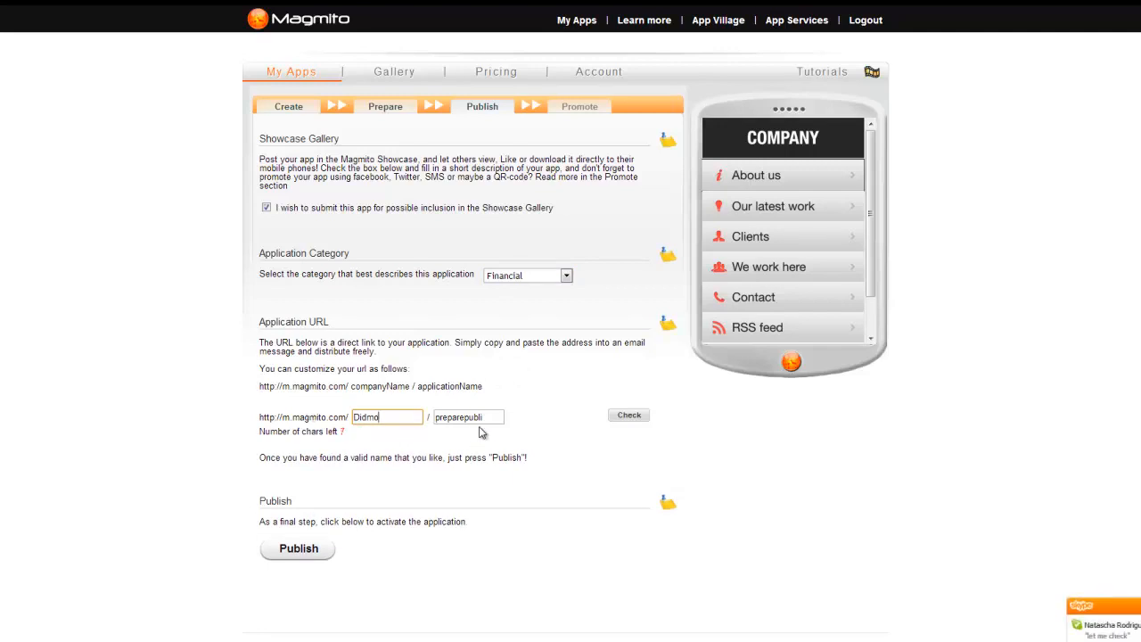
key(Tab)
text(p)
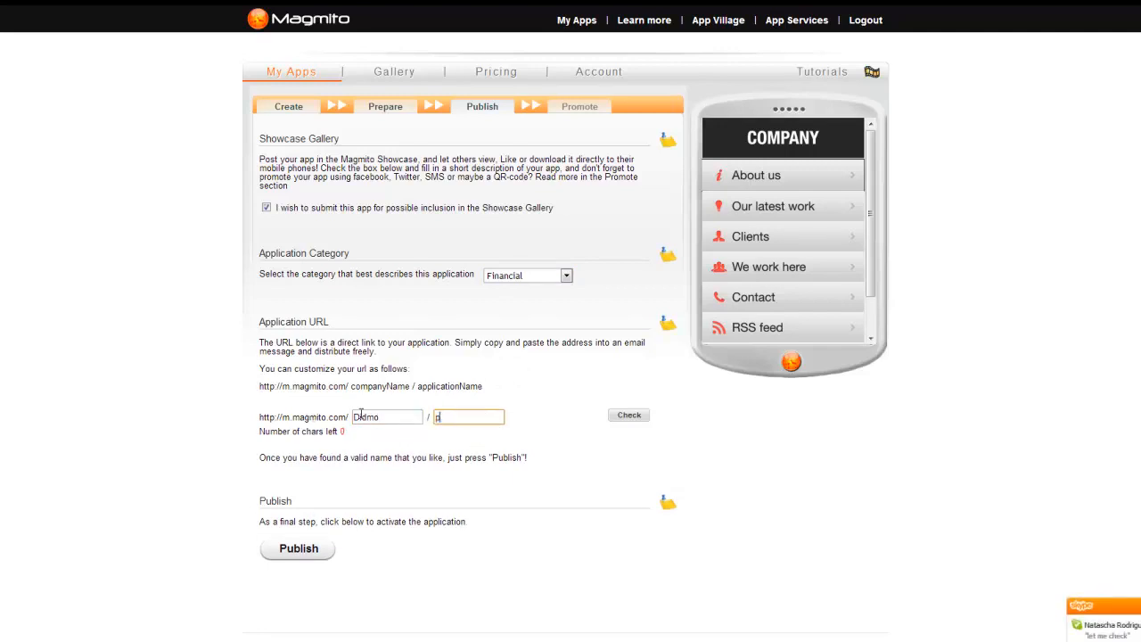
text(ublishdemo)
click(629, 416)
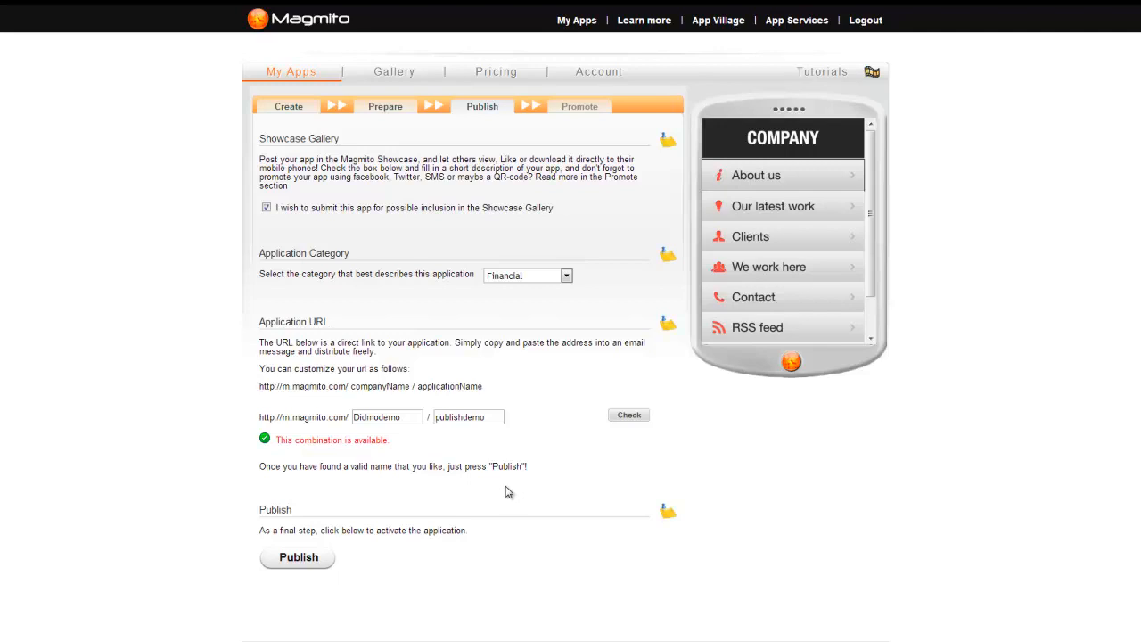
Step: Publish the app at m.magmito.com/Didmodemo/publishdemo, then open and minimize the LiveChat panel
click(301, 560)
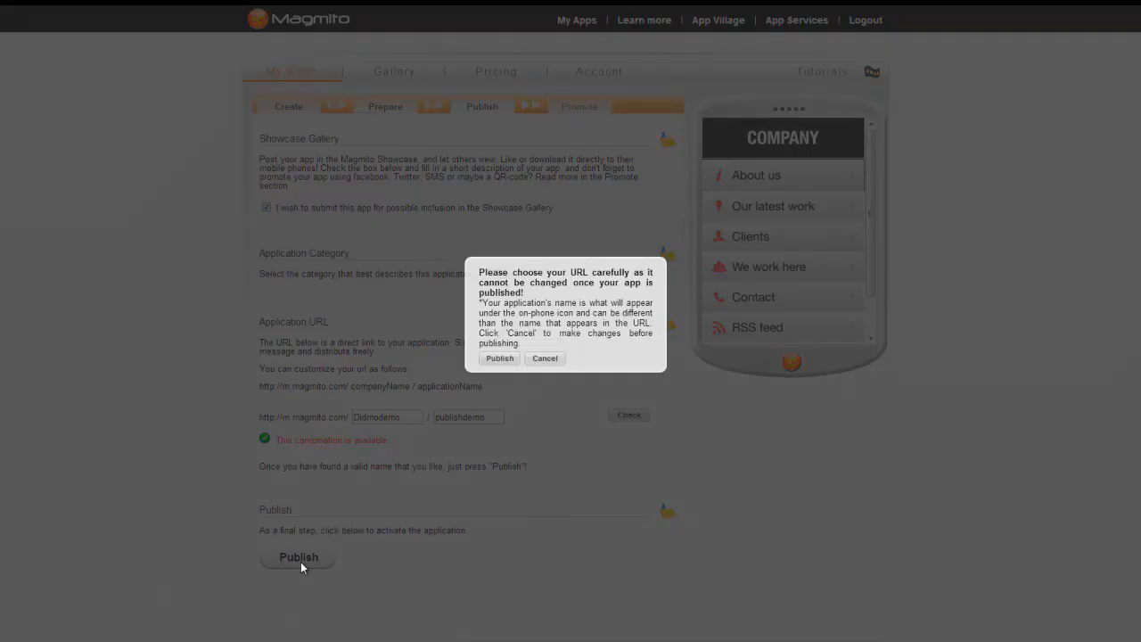
click(500, 359)
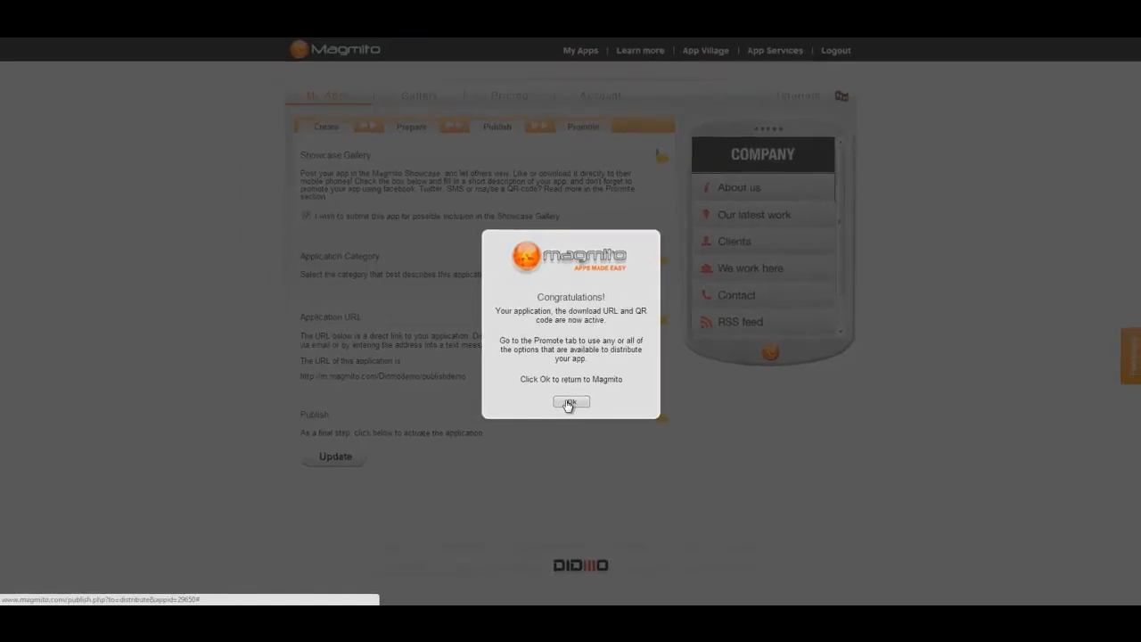
click(571, 404)
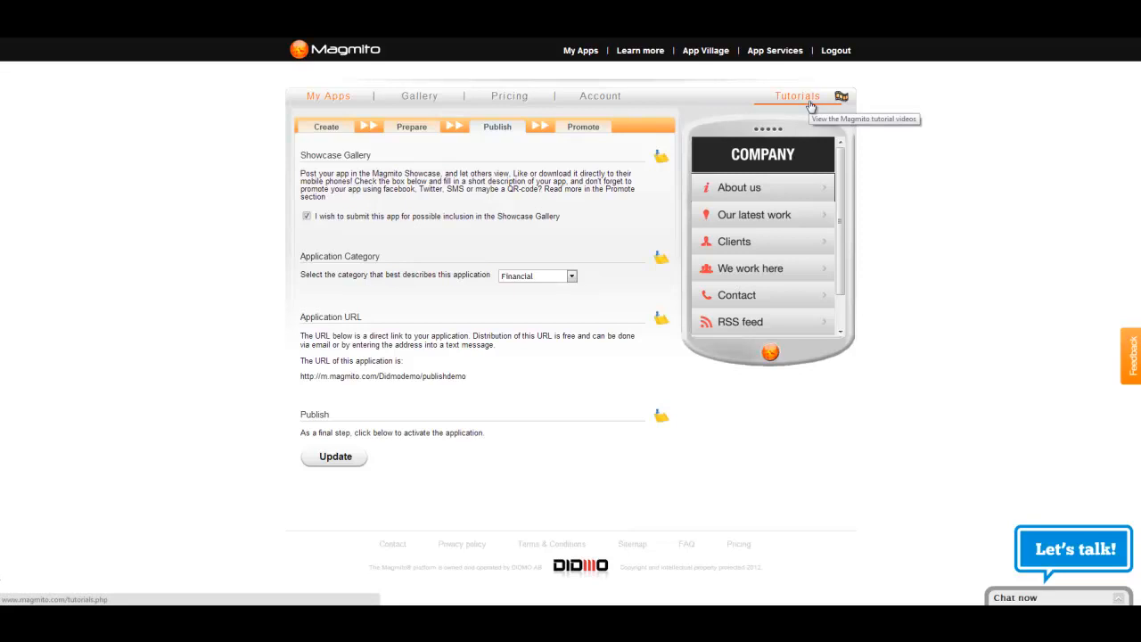
click(1119, 598)
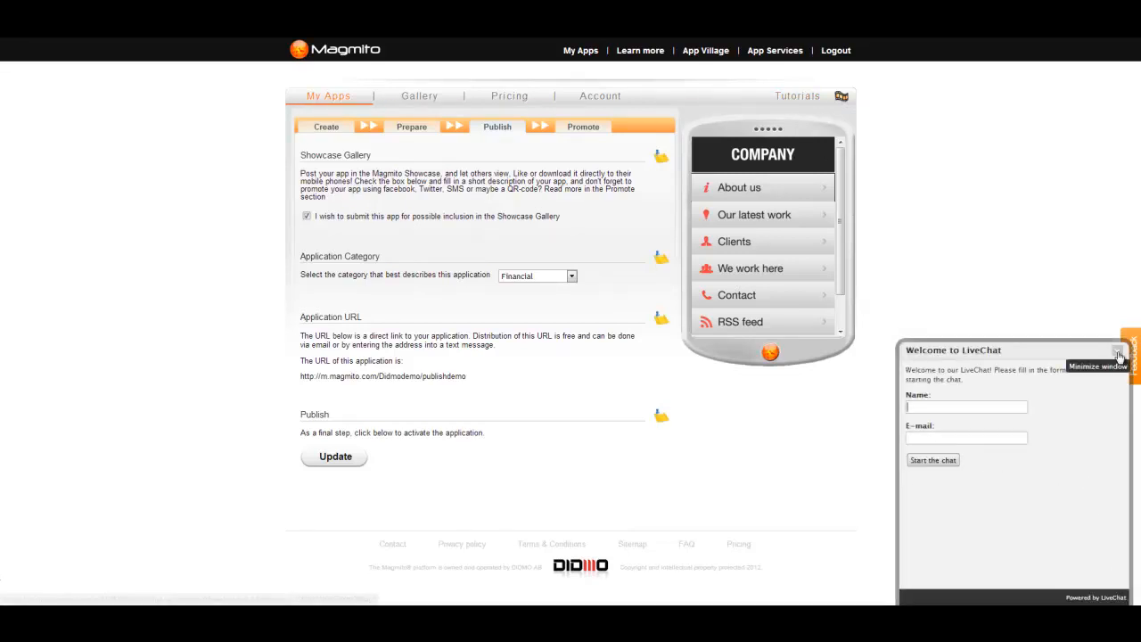
click(1120, 357)
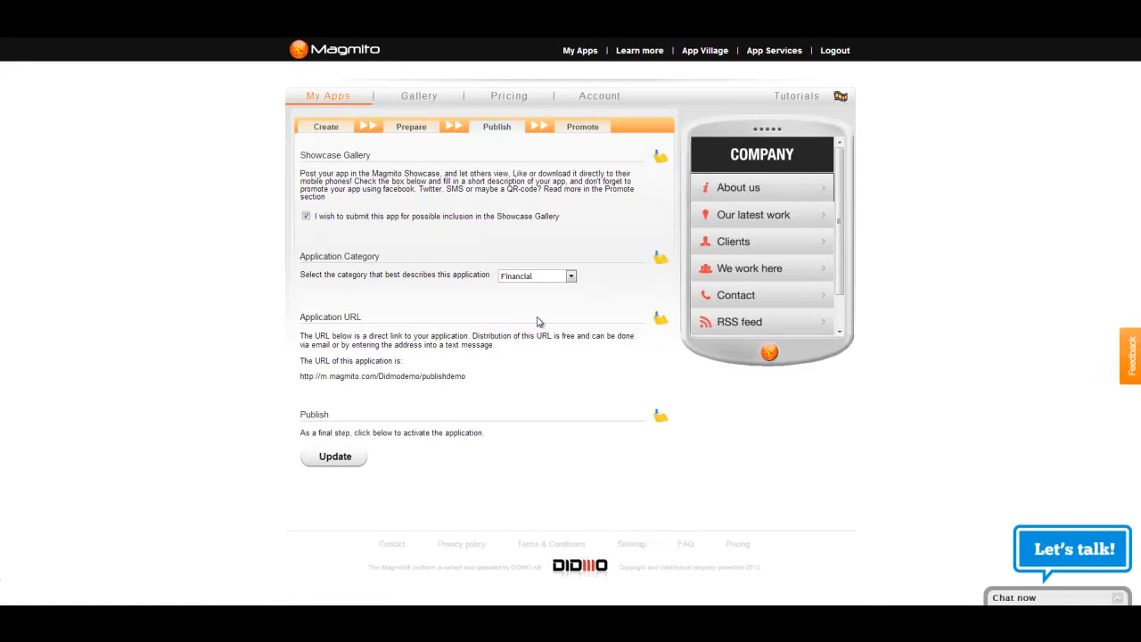